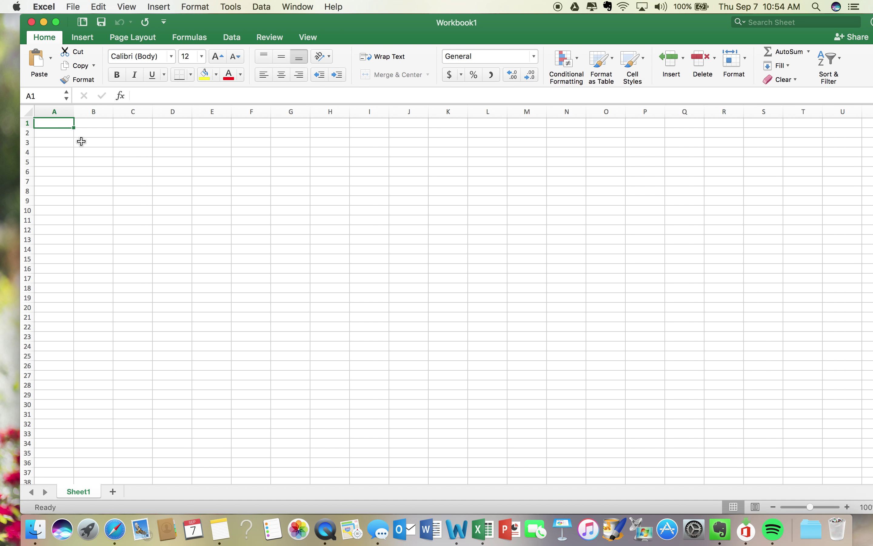
Step: Enter the values 1, 2, 3, 4 down column A
left_click_drag(209, 22, 189, 22)
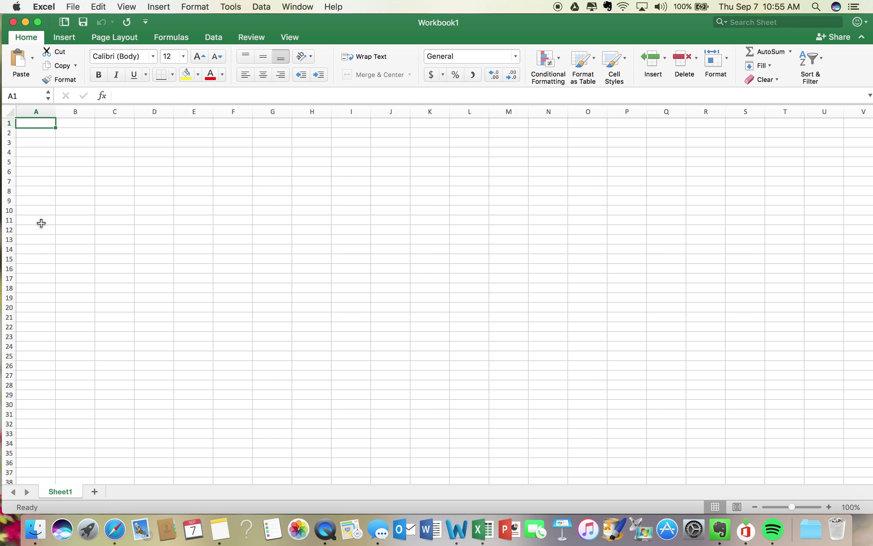
type("1")
key("Return")
type("2")
key("Return")
type("3")
key("Return")
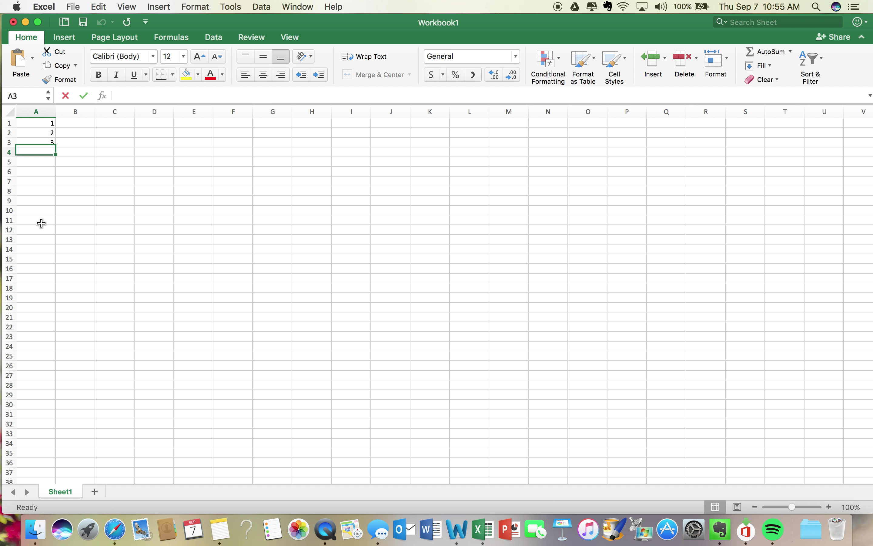
type("4")
key("Return")
Step: Enter the values 4, 5, 6, 7 down column B starting at B1
left_click(89, 123)
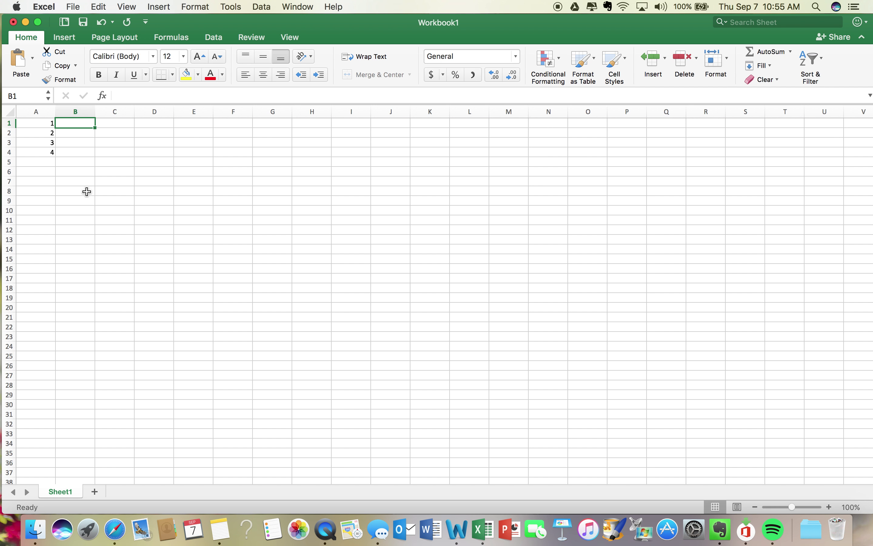
type("4")
key("Return")
type("5")
key("Return")
type("6")
key("Return")
type("7")
key("Return")
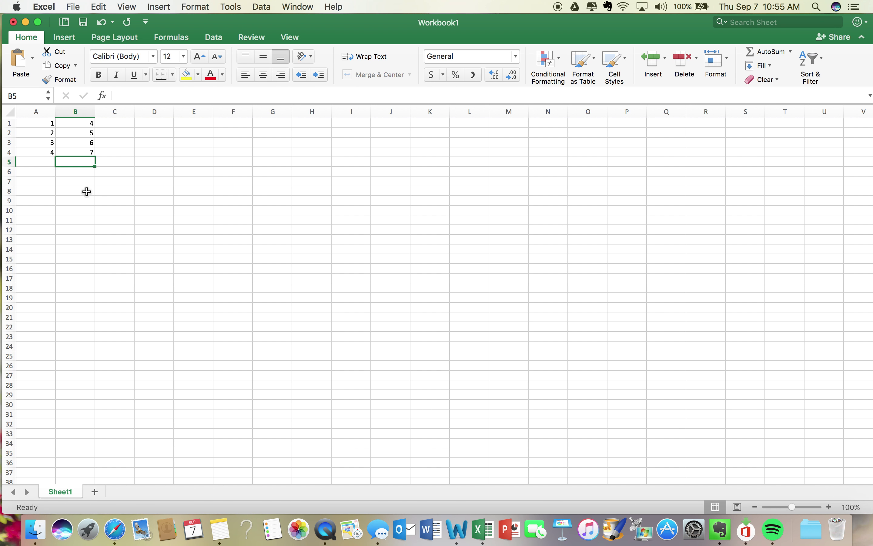
type("8")
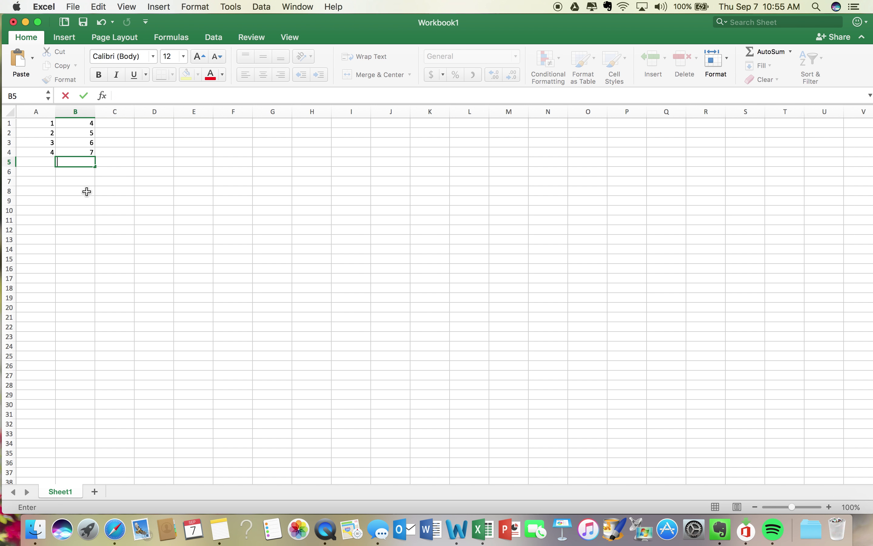
left_click(87, 192)
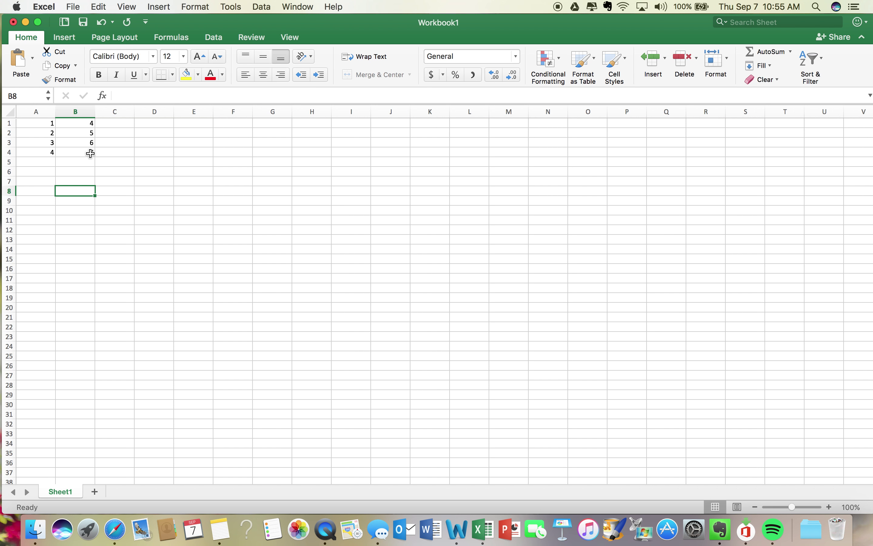
Step: Insert a plain scatter chart of A1:B4, placed beside the data and enlarged to about 6.97 by 4.22 inches
left_click_drag(94, 160, 47, 120)
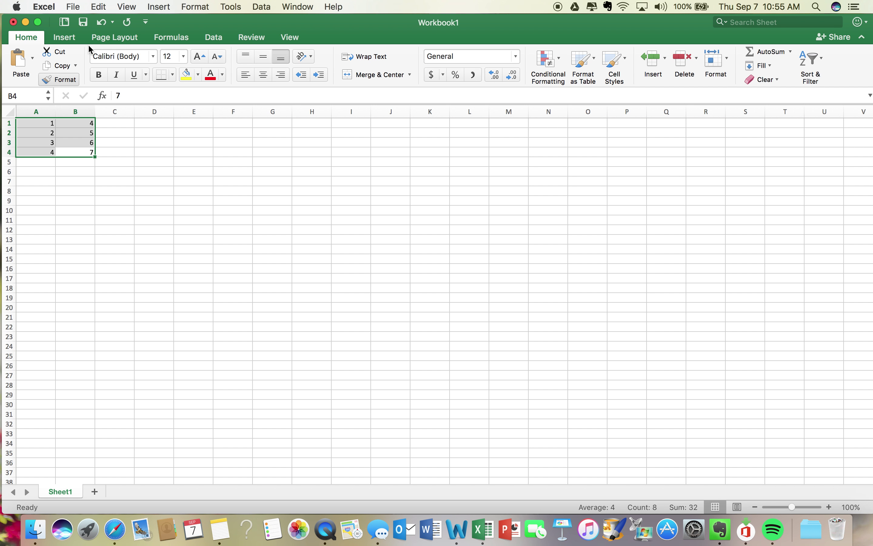
left_click(71, 38)
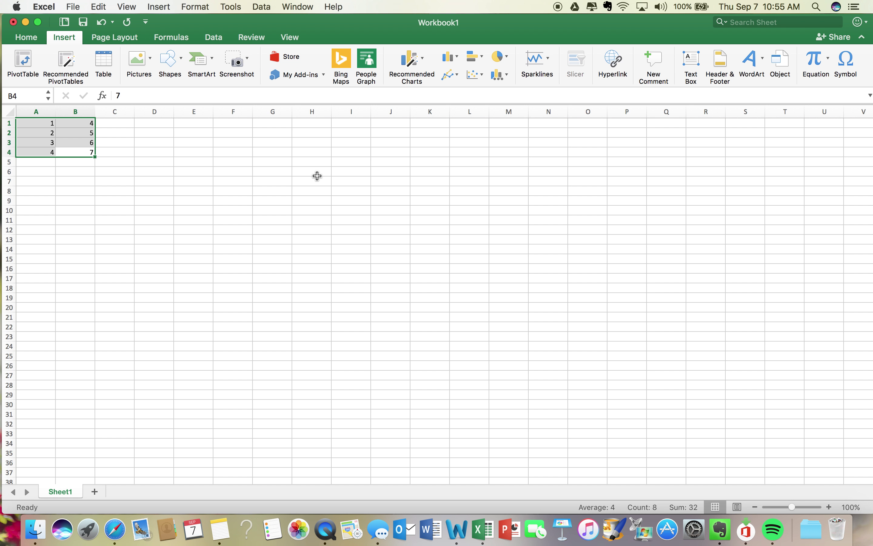
left_click(481, 76)
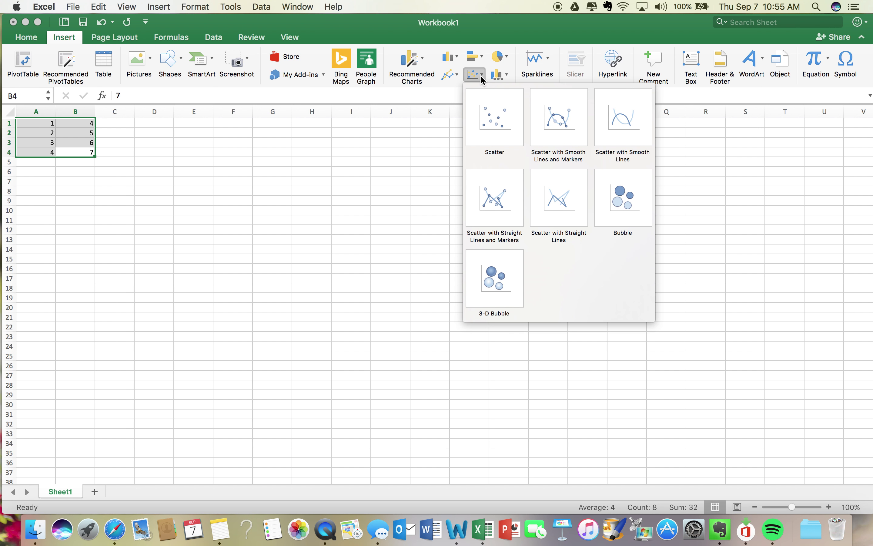
left_click(487, 121)
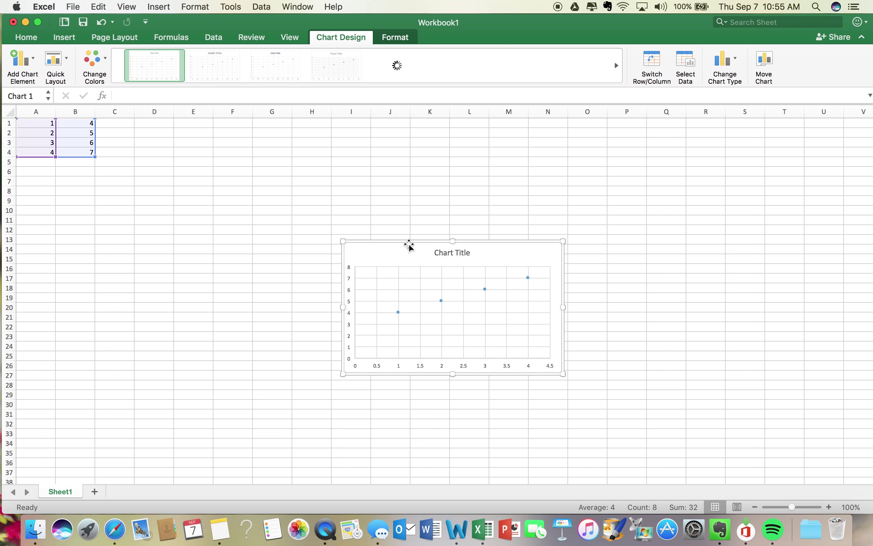
left_click_drag(409, 245, 257, 165)
left_click_drag(410, 288, 531, 364)
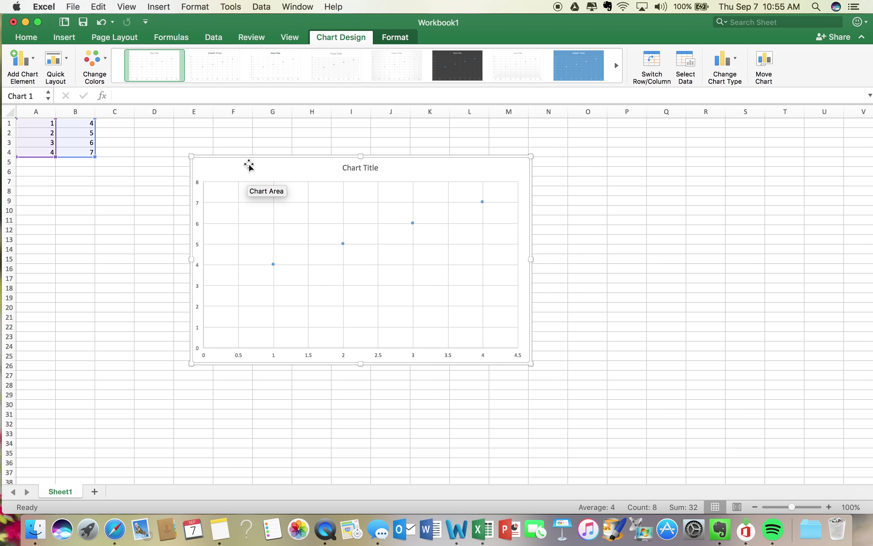
Step: Add primary horizontal and vertical axis titles to the chart
left_click(34, 64)
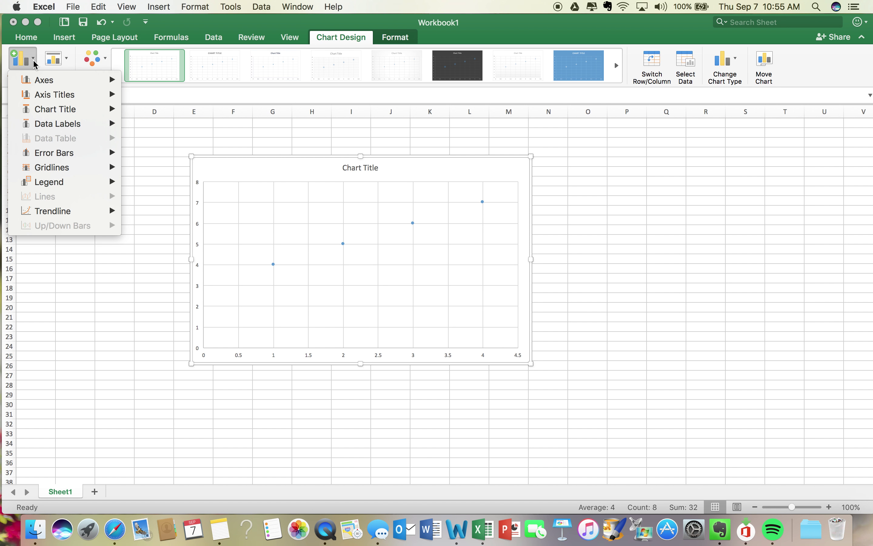
mouse_move(38, 96)
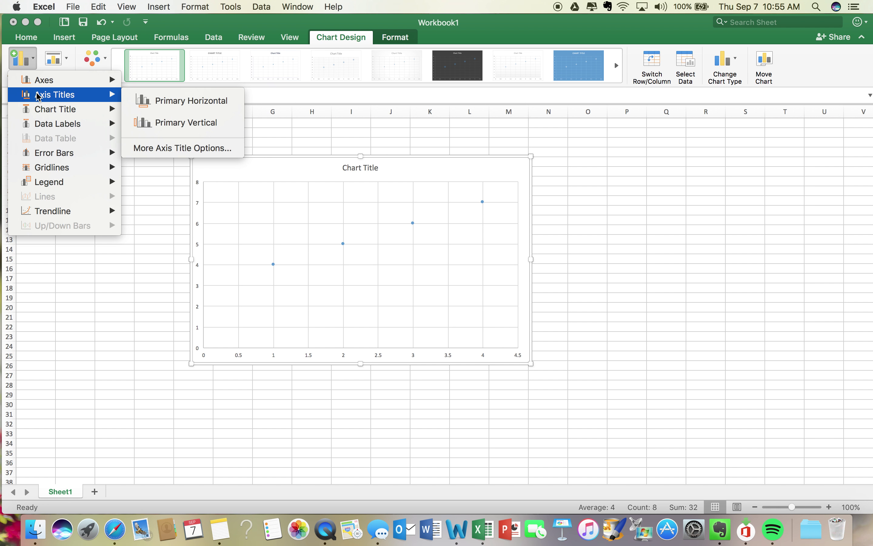
left_click(133, 107)
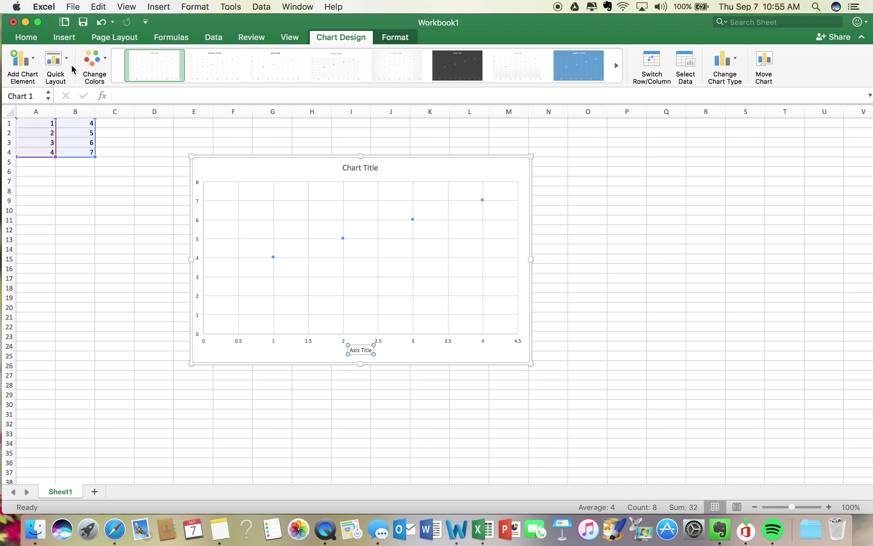
left_click(35, 63)
mouse_move(42, 100)
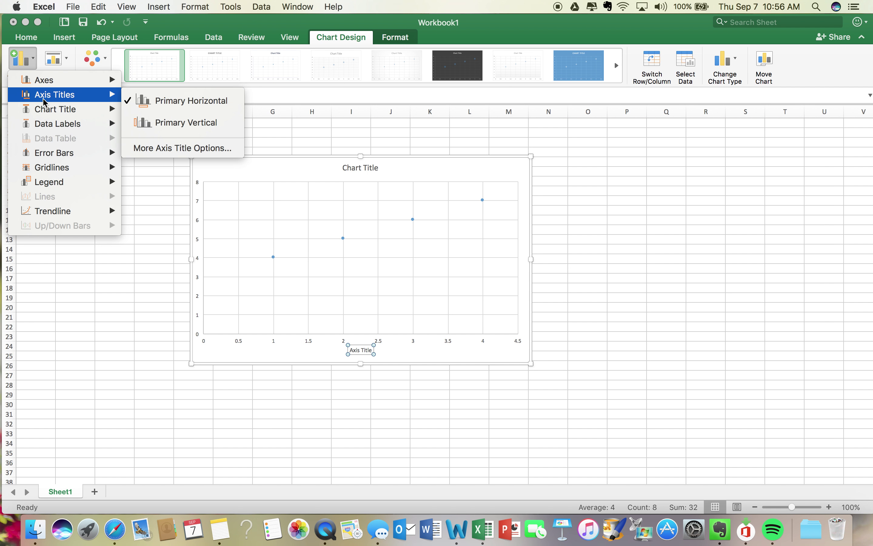
left_click(145, 121)
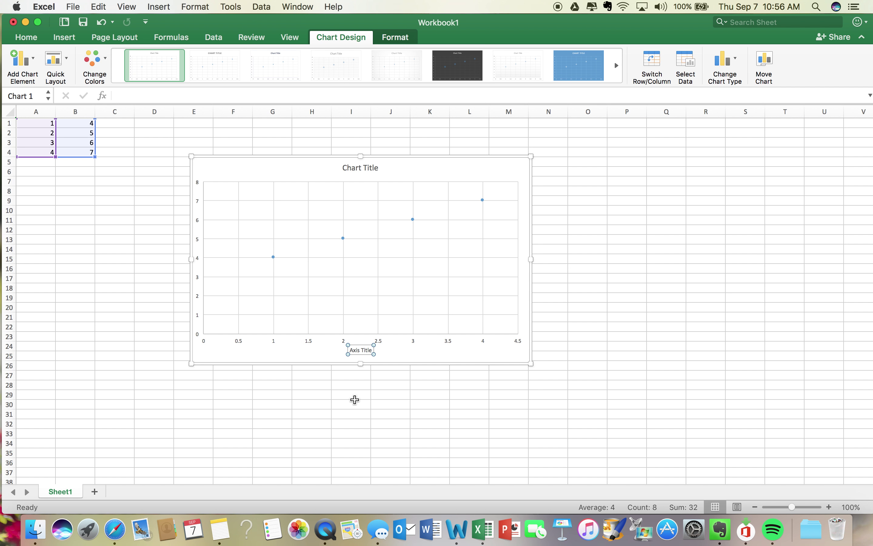
Step: Title the horizontal axis 'Atomic Number'
left_click(368, 349)
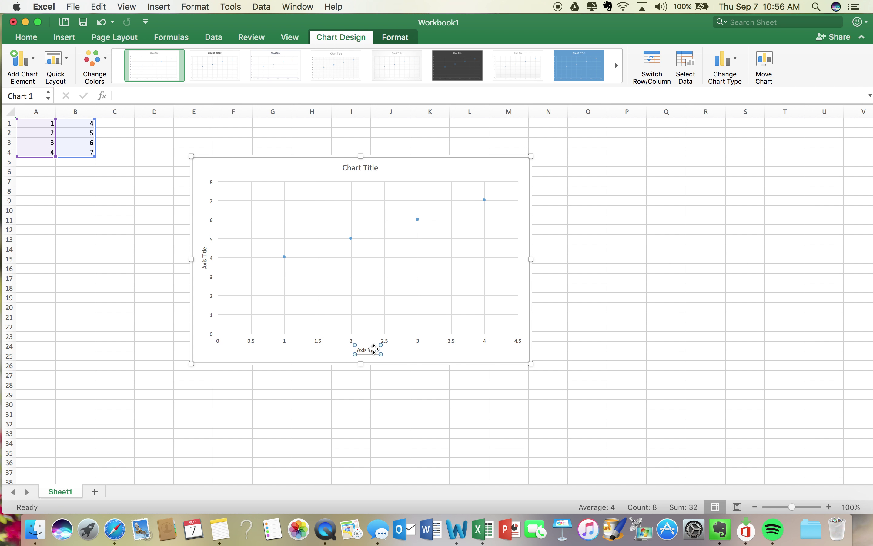
double_click(374, 349)
type("Atomic")
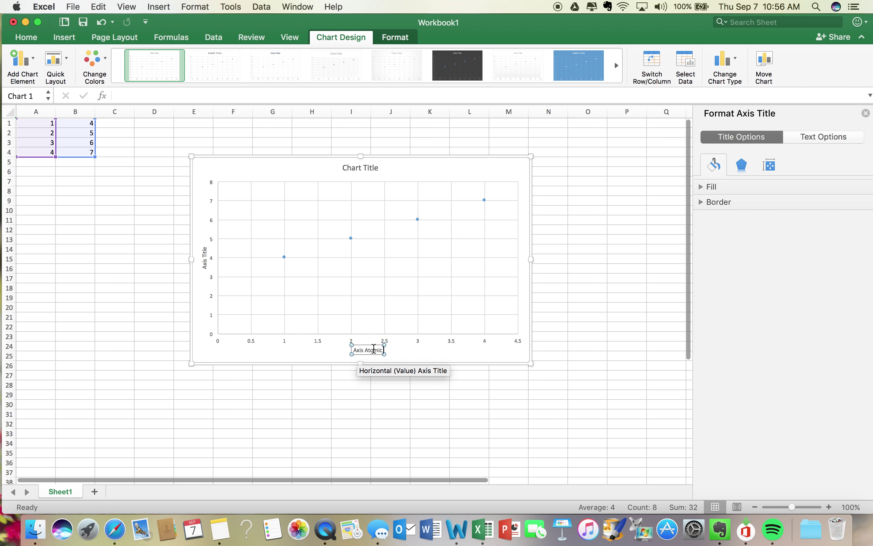
key("super+a")
type("Atomic")
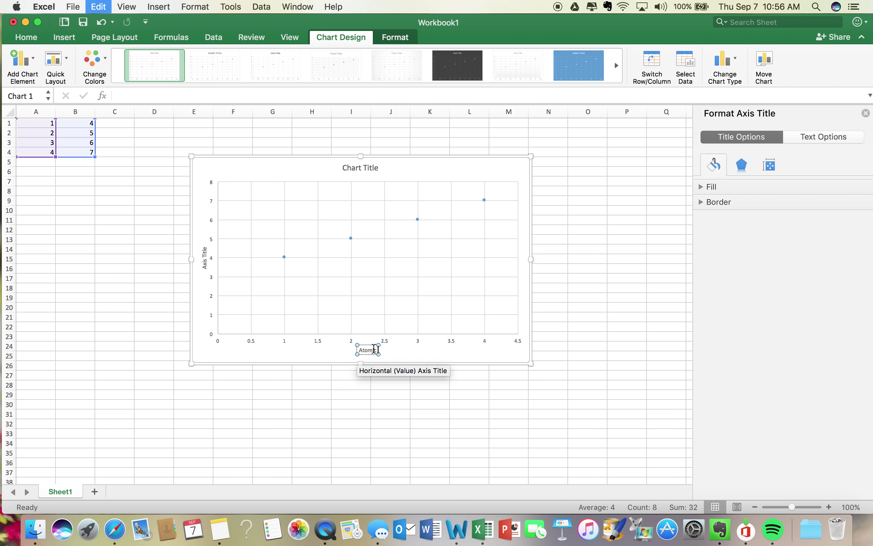
type(" Number")
left_click(277, 356)
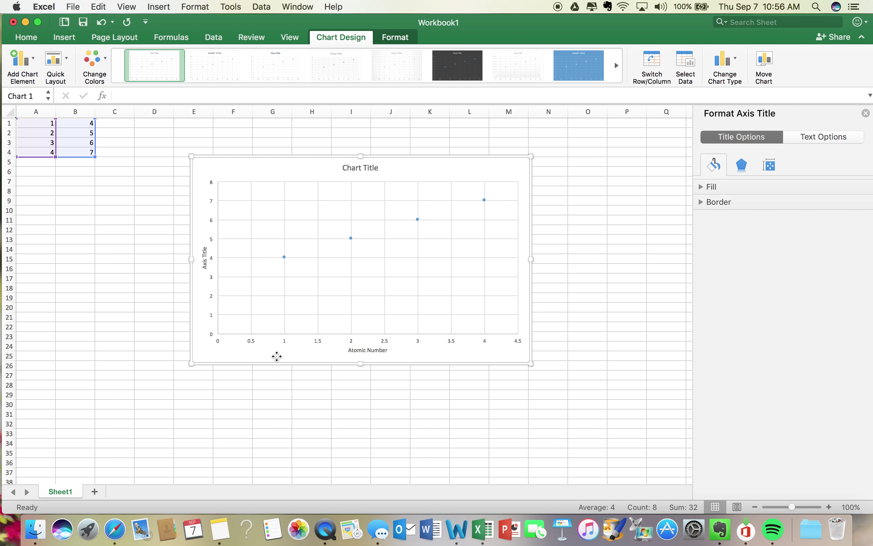
Step: Title the vertical axis 'Density (g/mL)'
left_click(204, 252)
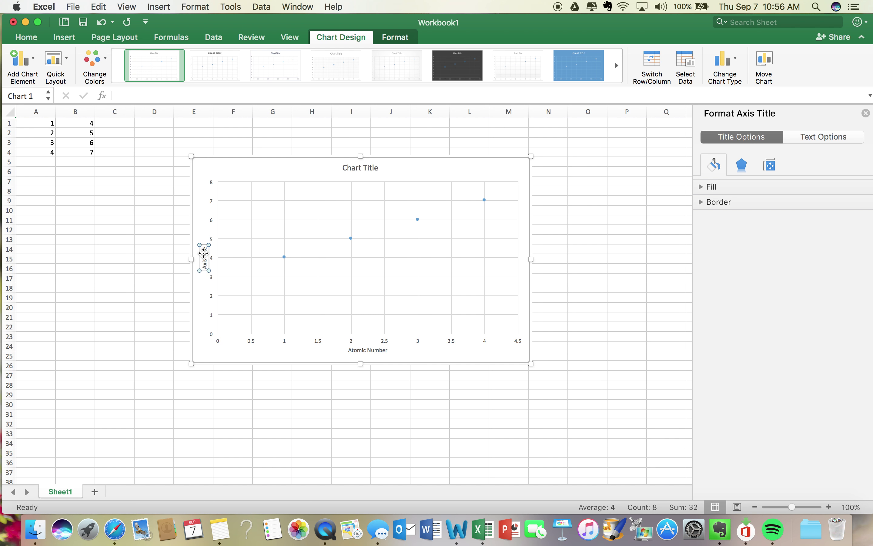
double_click(205, 252)
type("Density (g/mL")
left_click(214, 352)
Step: Replace the chart title with 'How to Determine the Density of Germanium Using the Density of Other Elements'
left_click(363, 167)
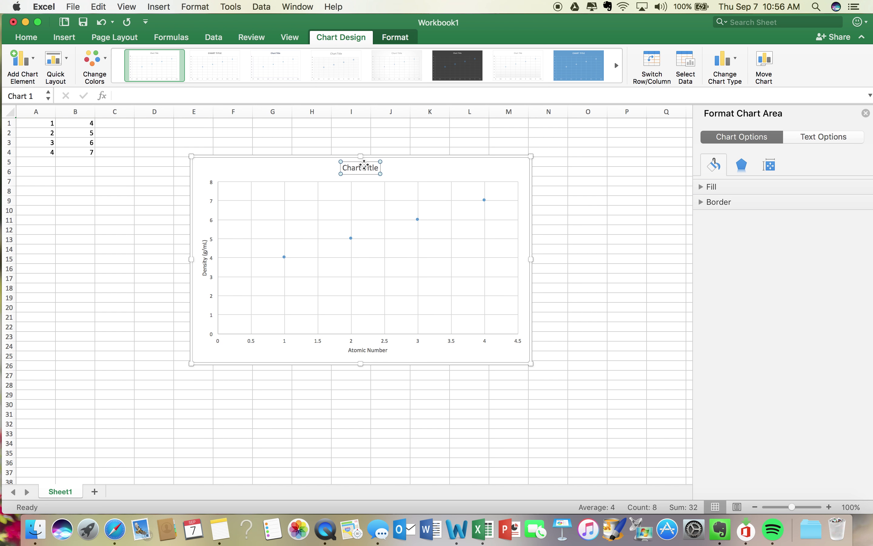
double_click(352, 167)
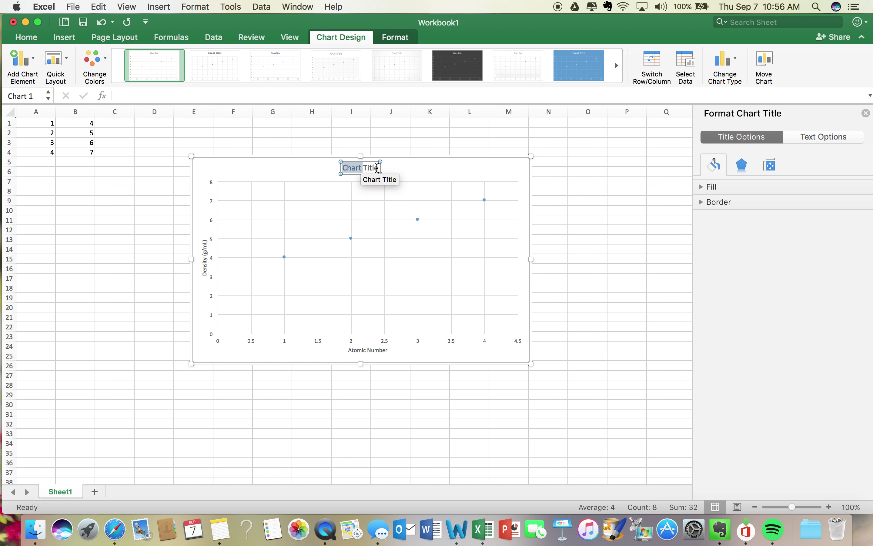
left_click_drag(376, 167, 378, 171)
type("How to Determine the D")
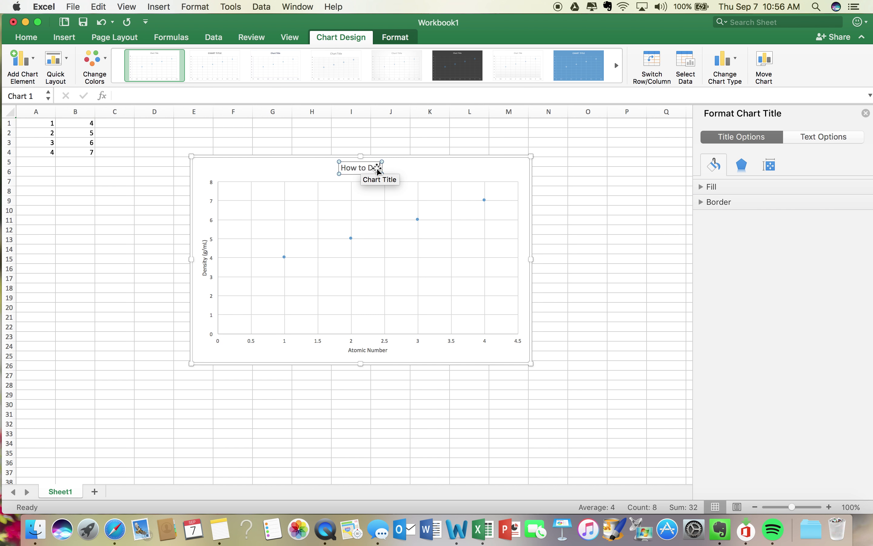
type("ensi")
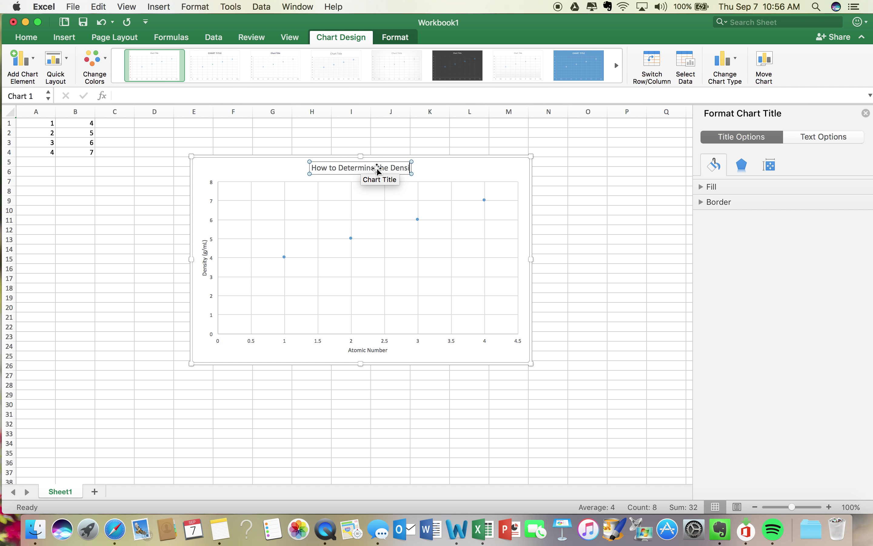
type("ty of Germanium")
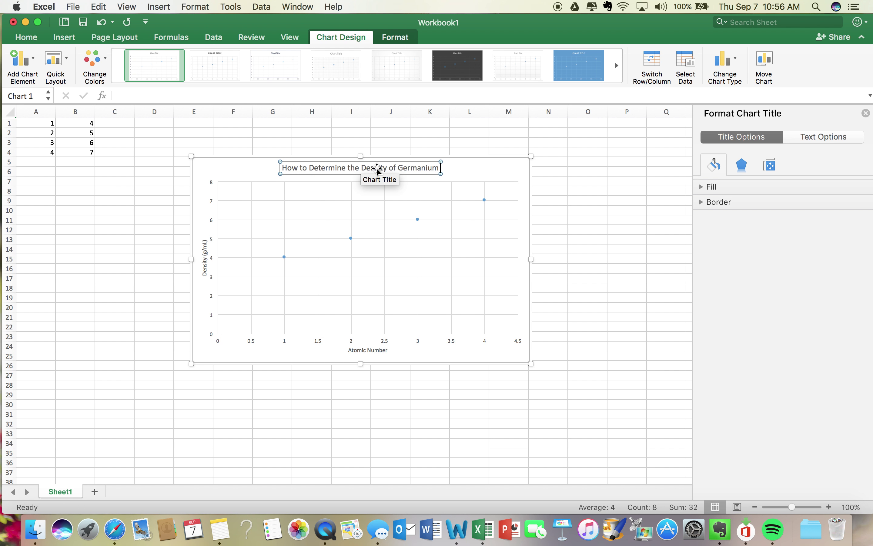
type(" Using the Density of")
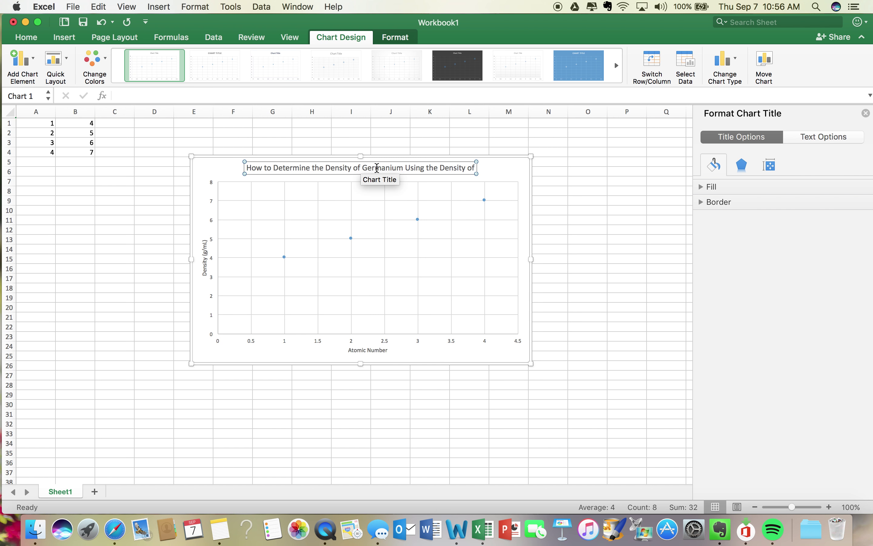
type("Other")
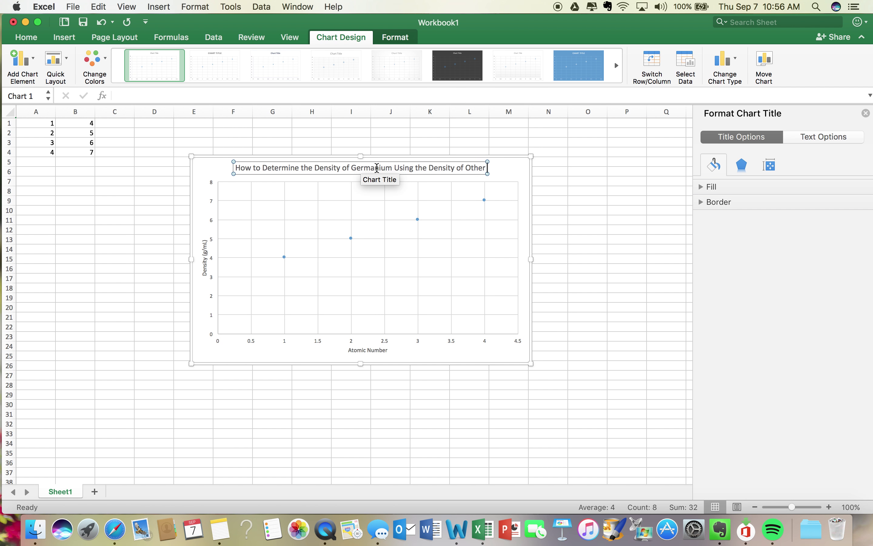
type(" Elem")
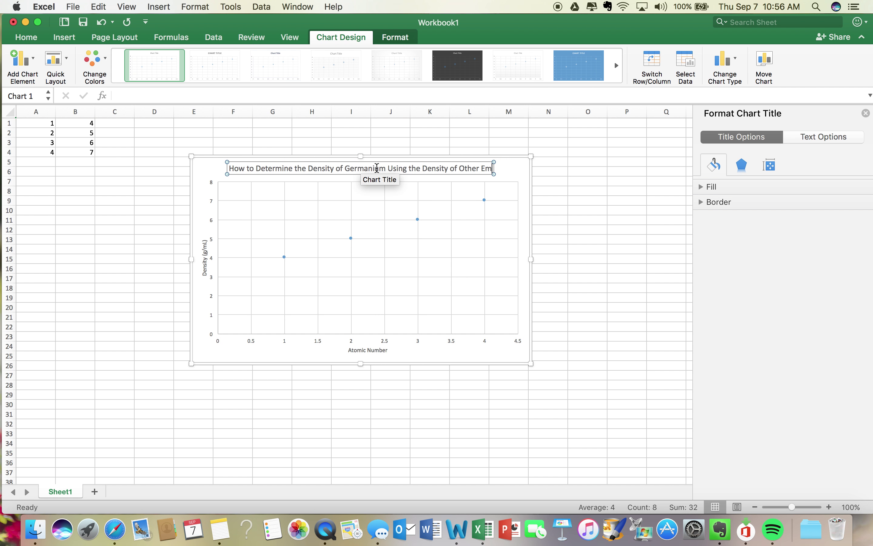
type("ents")
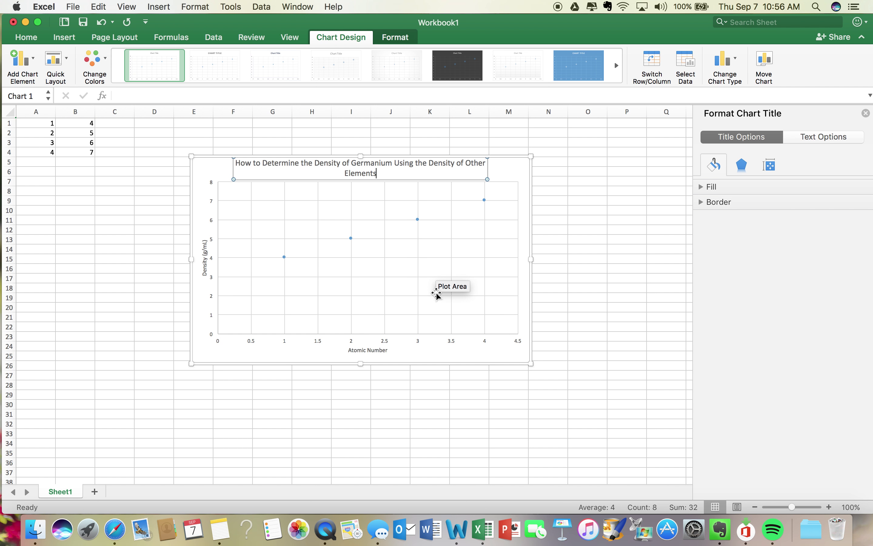
left_click(437, 293)
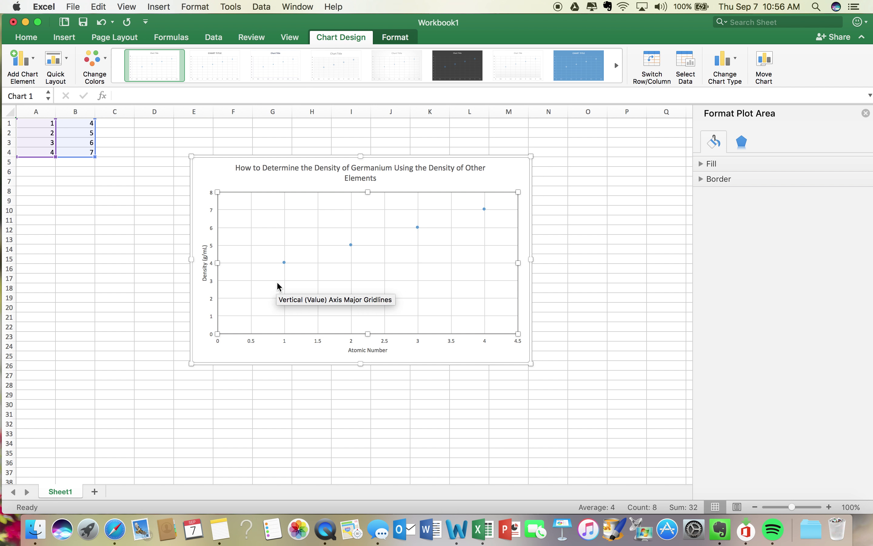
Step: Add a linear trendline to the scatter data series from its context menu
left_click(285, 263)
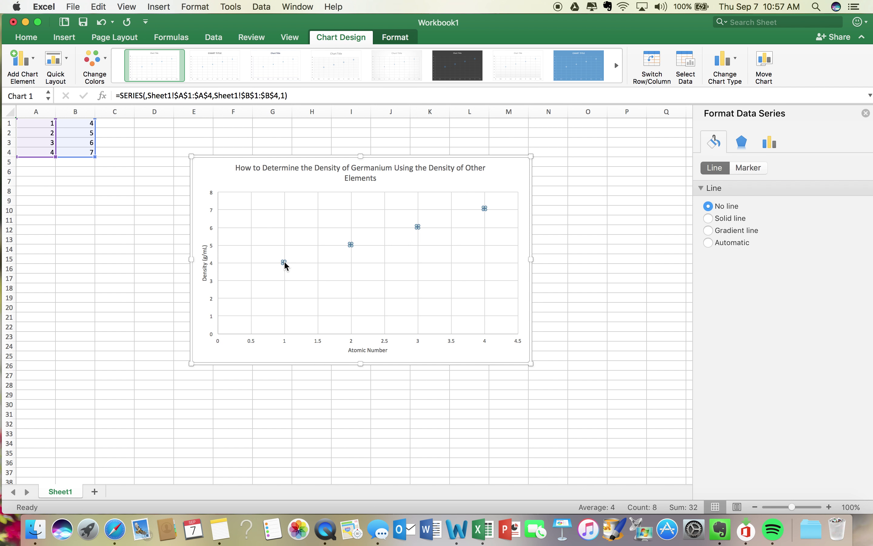
right_click(285, 265)
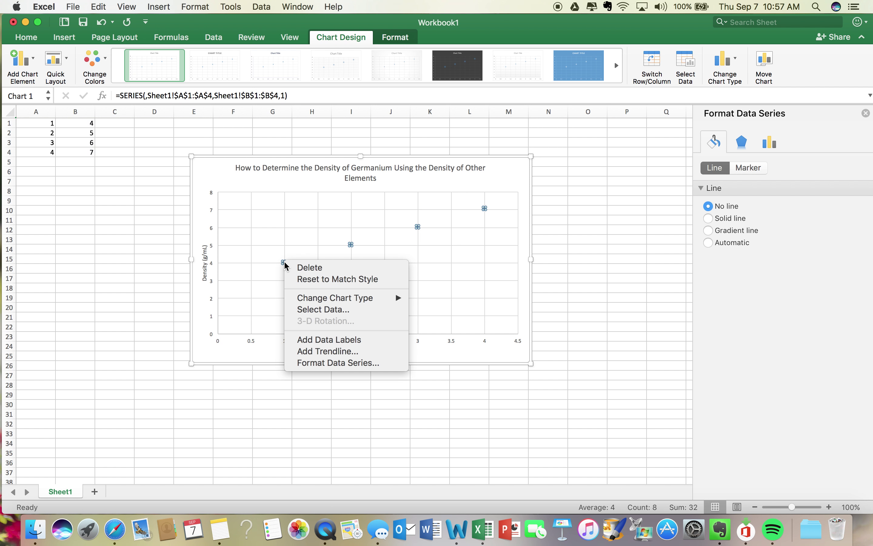
left_click(466, 302)
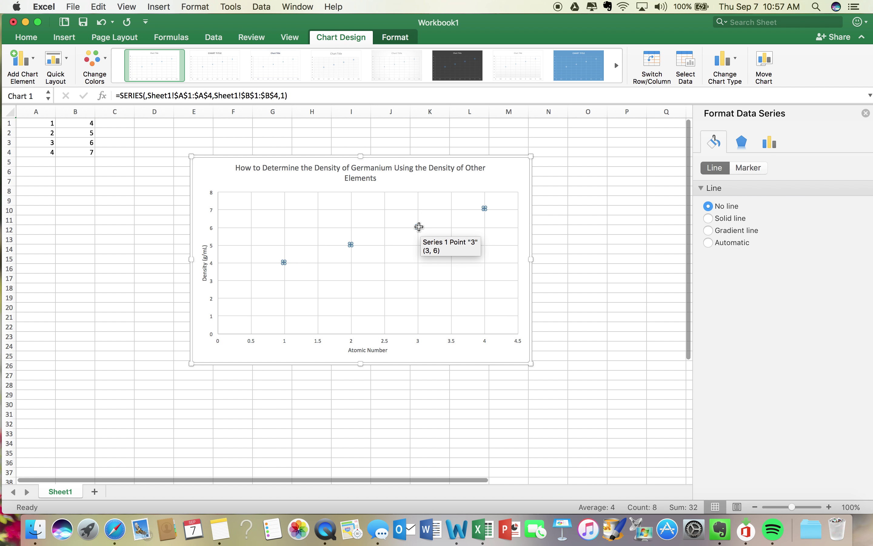
right_click(286, 263)
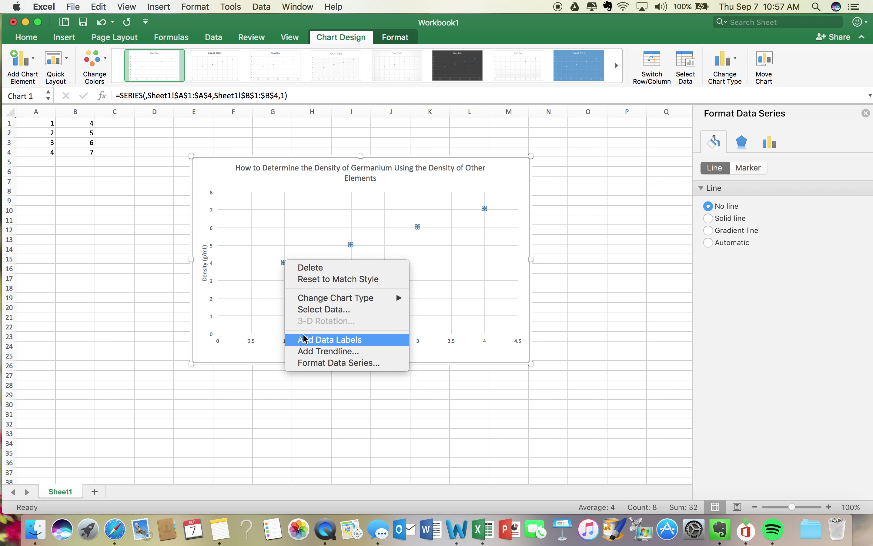
left_click(306, 352)
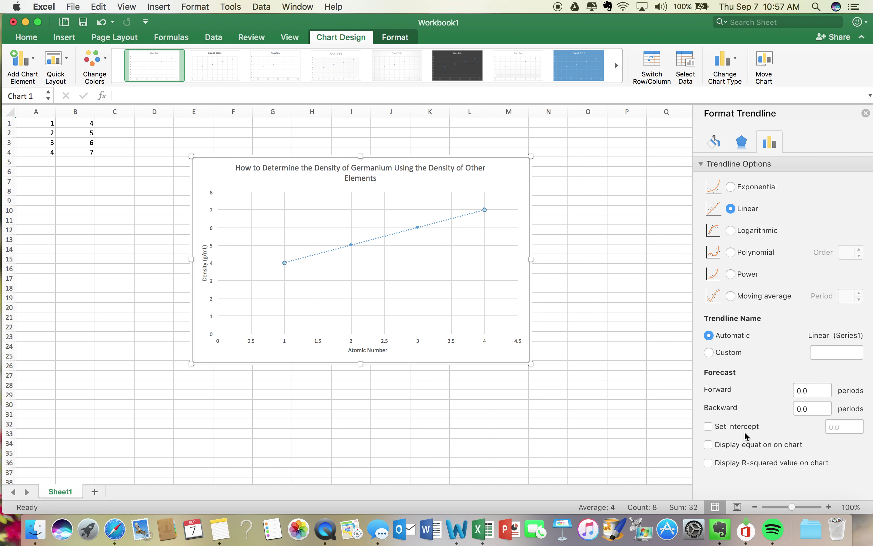
Step: Display the trendline equation y = x + 3 and place it above the plot area
left_click(740, 443)
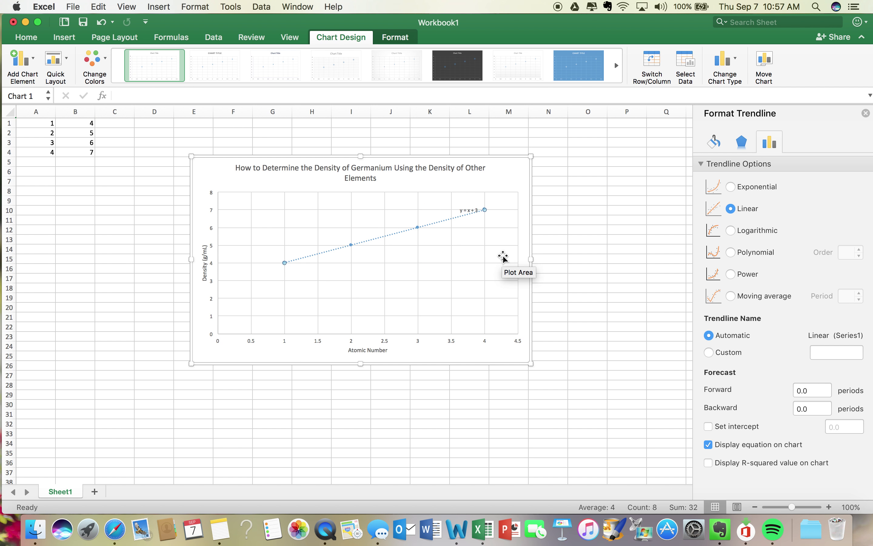
left_click_drag(466, 210, 465, 184)
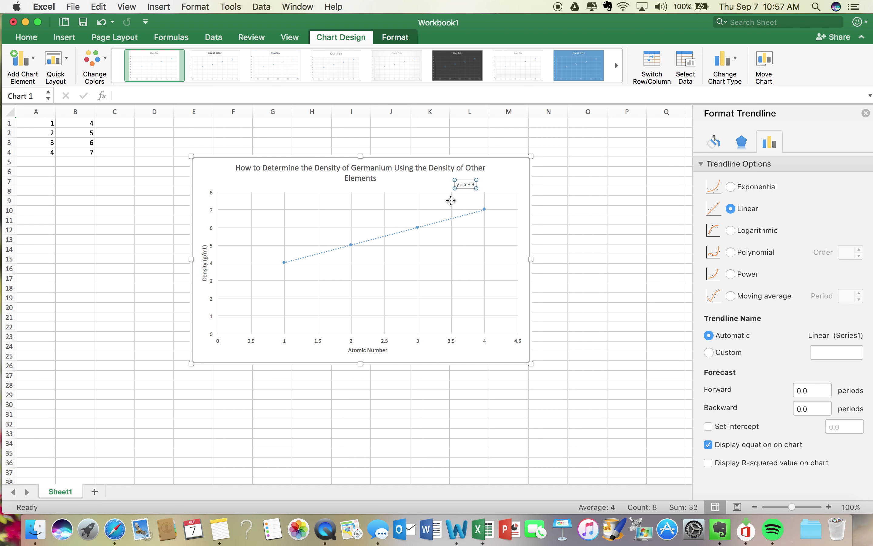
left_click(456, 354)
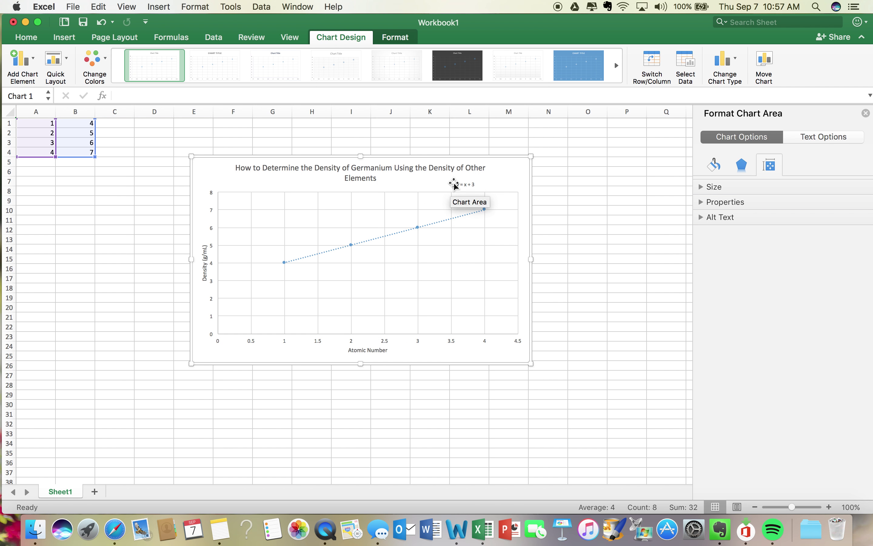
left_click(374, 385)
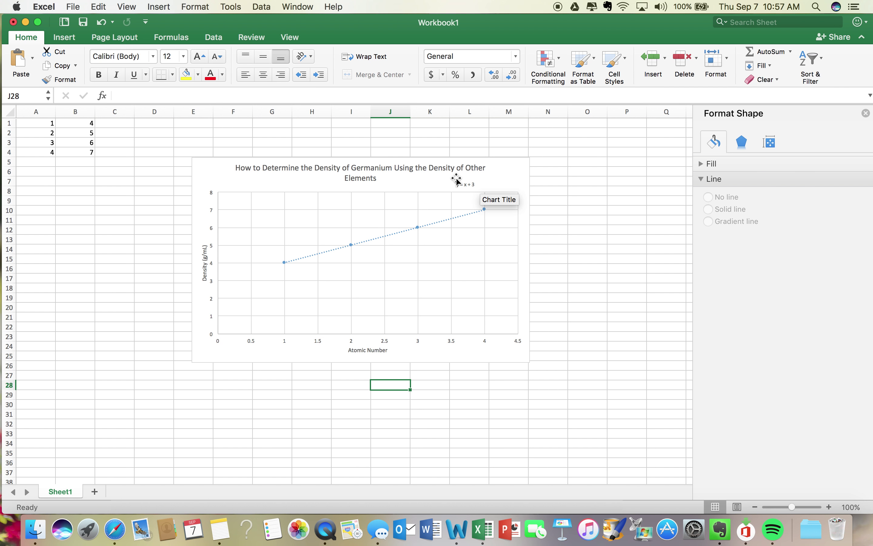
left_click(463, 184)
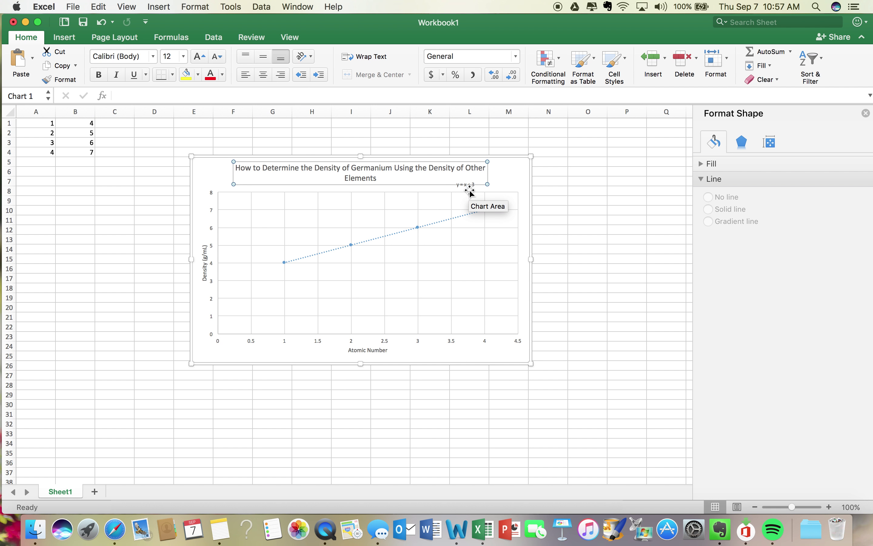
left_click(445, 221)
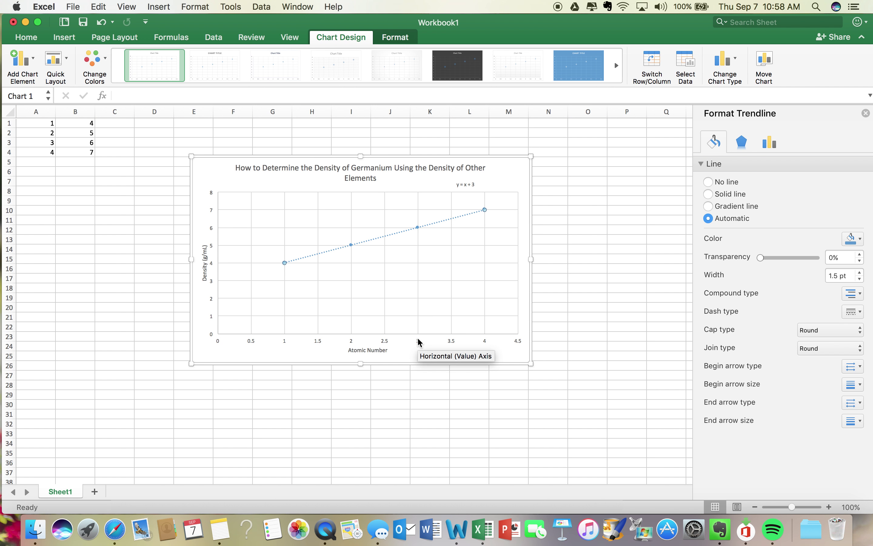